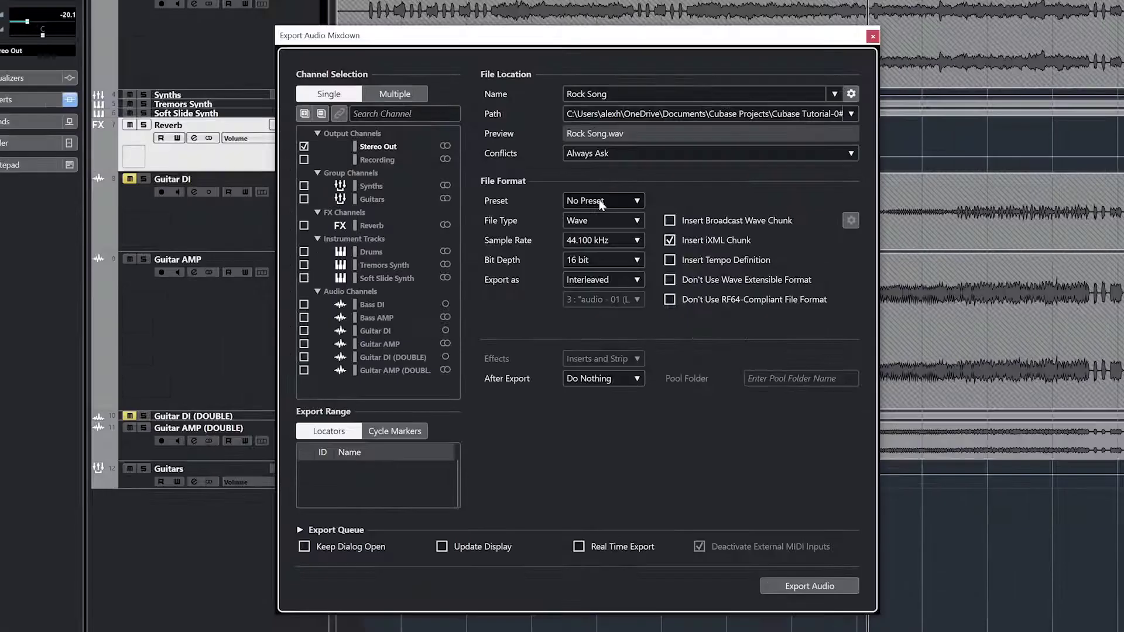
Set the left locator to 4.2.1.0 and the right locator to bar 111
{"action": "left_click", "coordinate": [596, 221]}
{"action": "left_click", "coordinate": [596, 221]}
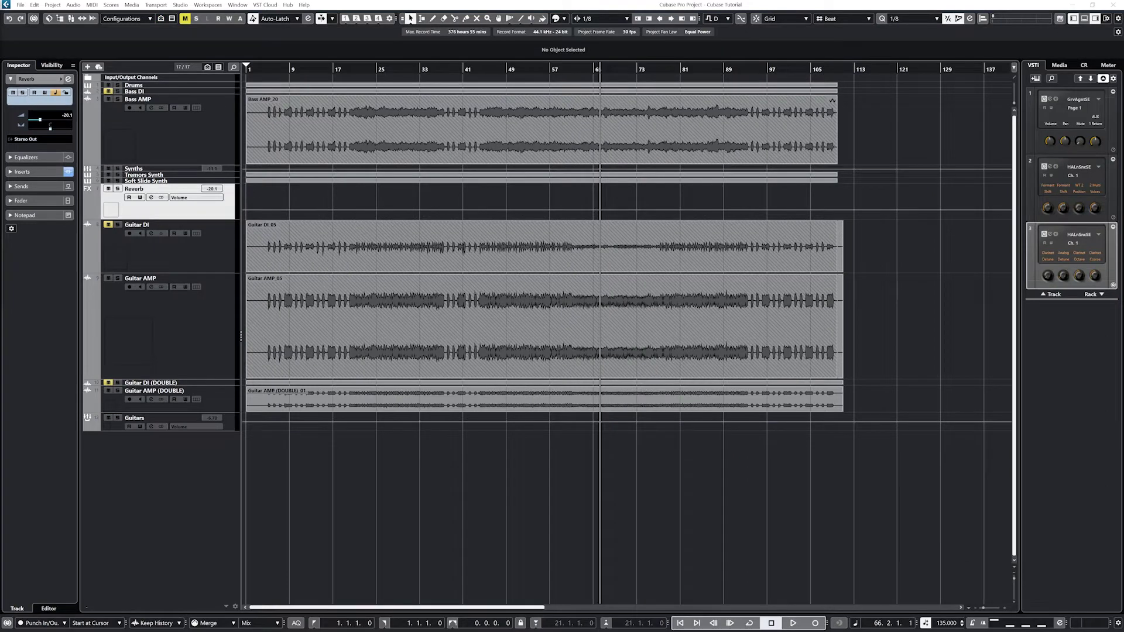
{"action": "double_click", "coordinate": [339, 626]}
{"action": "type", "text": "5"}
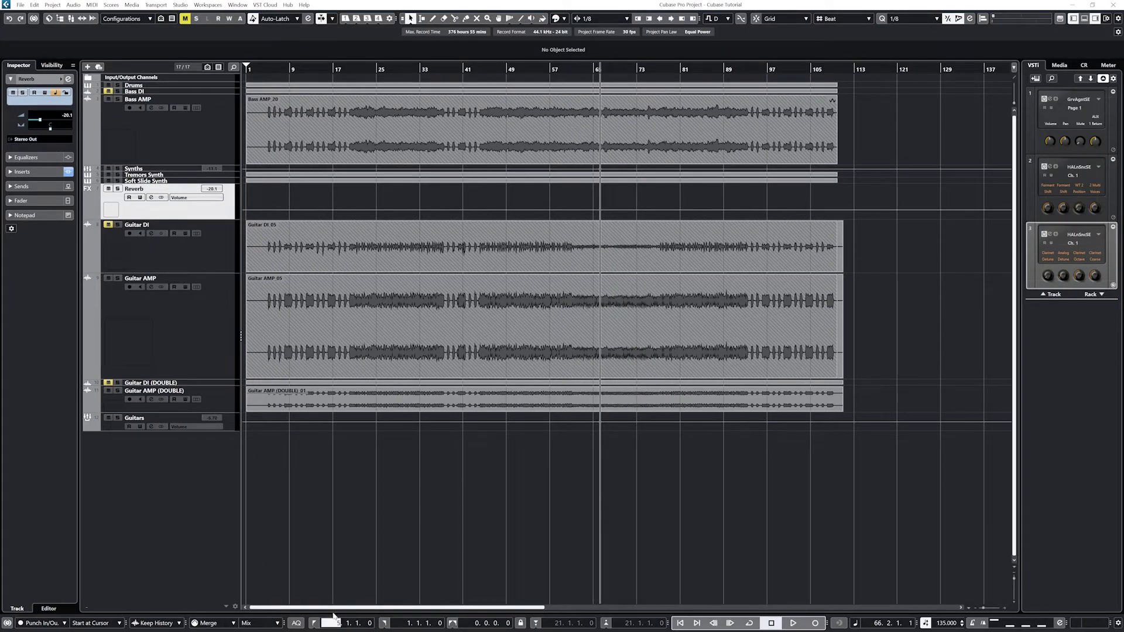
{"action": "double_click", "coordinate": [408, 626]}
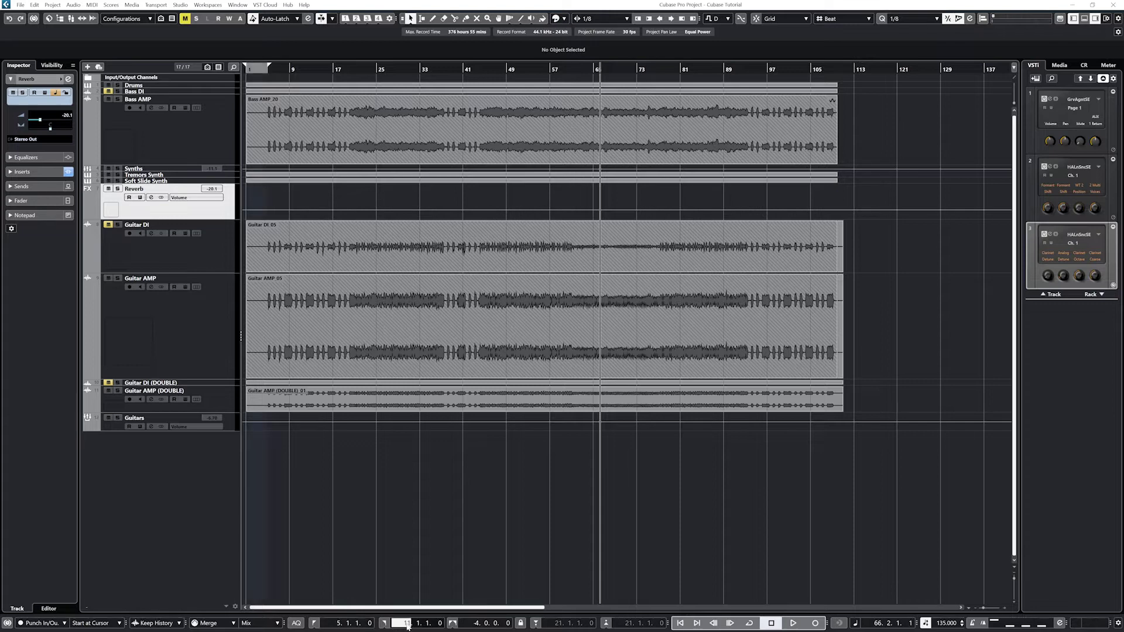
{"action": "type", "text": "111"}
{"action": "key", "text": "Return"}
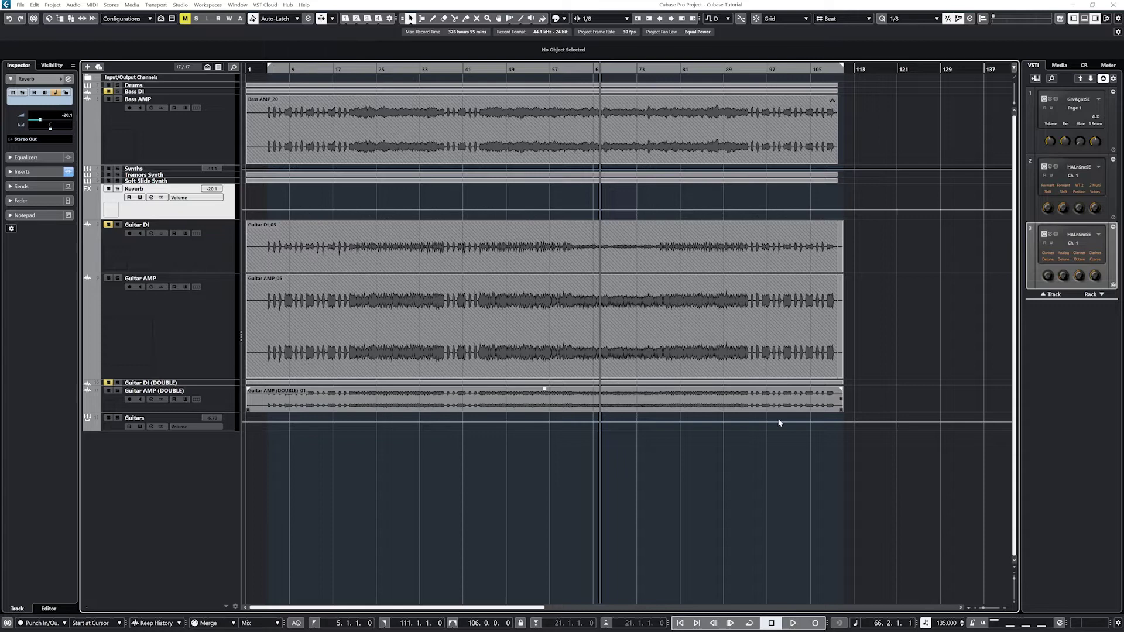
{"action": "scroll", "coordinate": [339, 626], "scroll_direction": "down", "scroll_amount": 1}
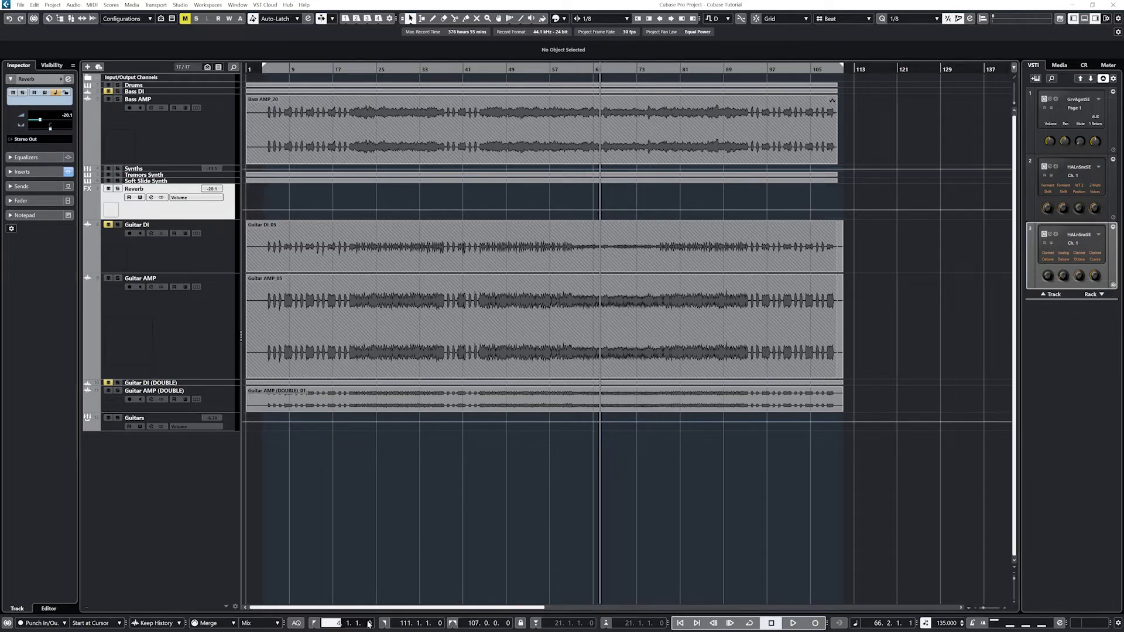
{"action": "double_click", "coordinate": [348, 625]}
{"action": "type", "text": "2"}
{"action": "key", "text": "Return"}
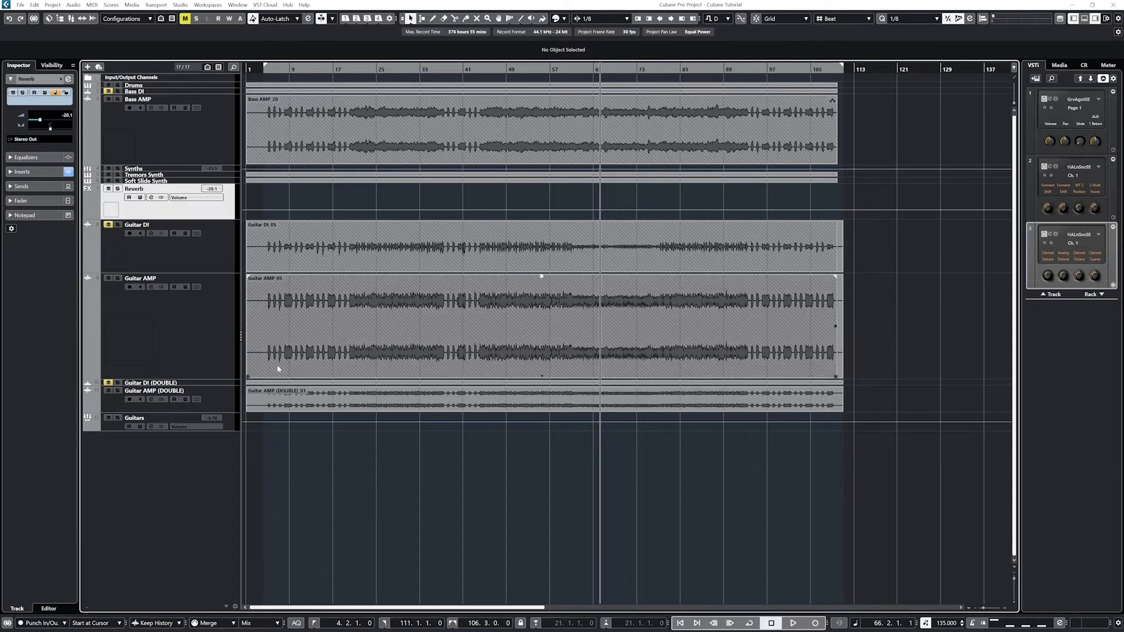
Open File > Export > Audio Mixdown and tick the Recording output channel
{"action": "left_click", "coordinate": [22, 7]}
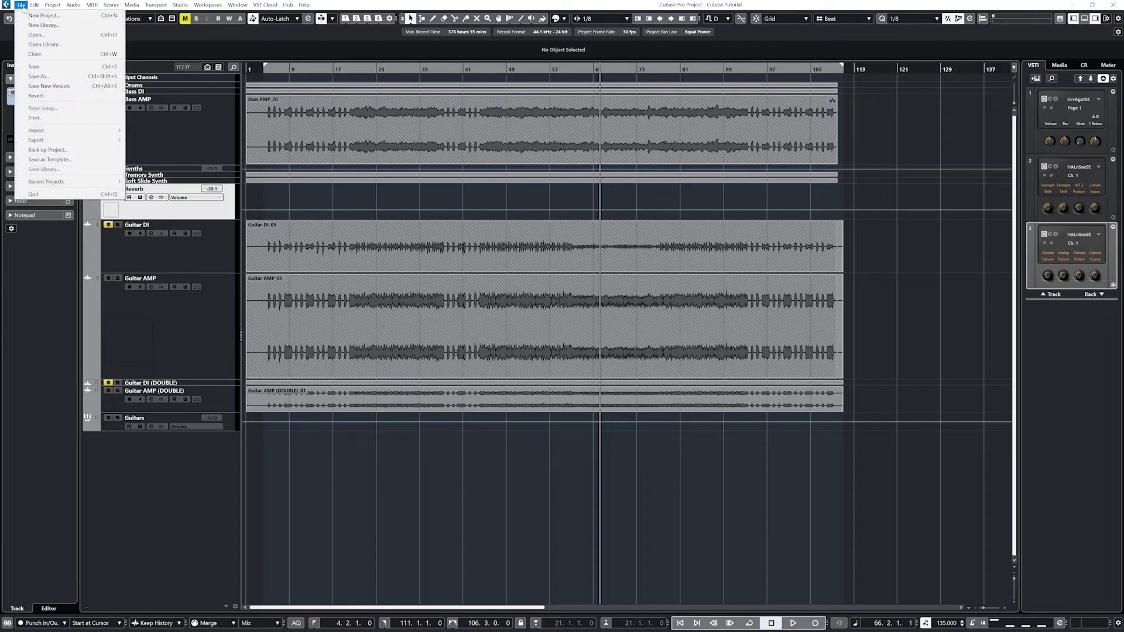
{"action": "mouse_move", "coordinate": [63, 144]}
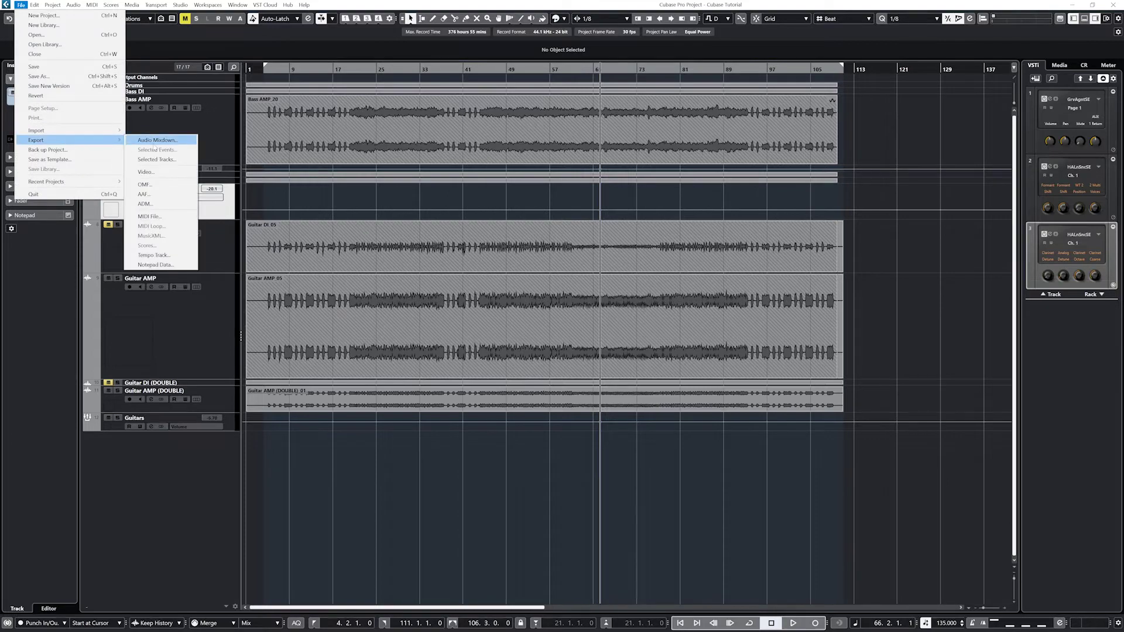
{"action": "left_click", "coordinate": [157, 141]}
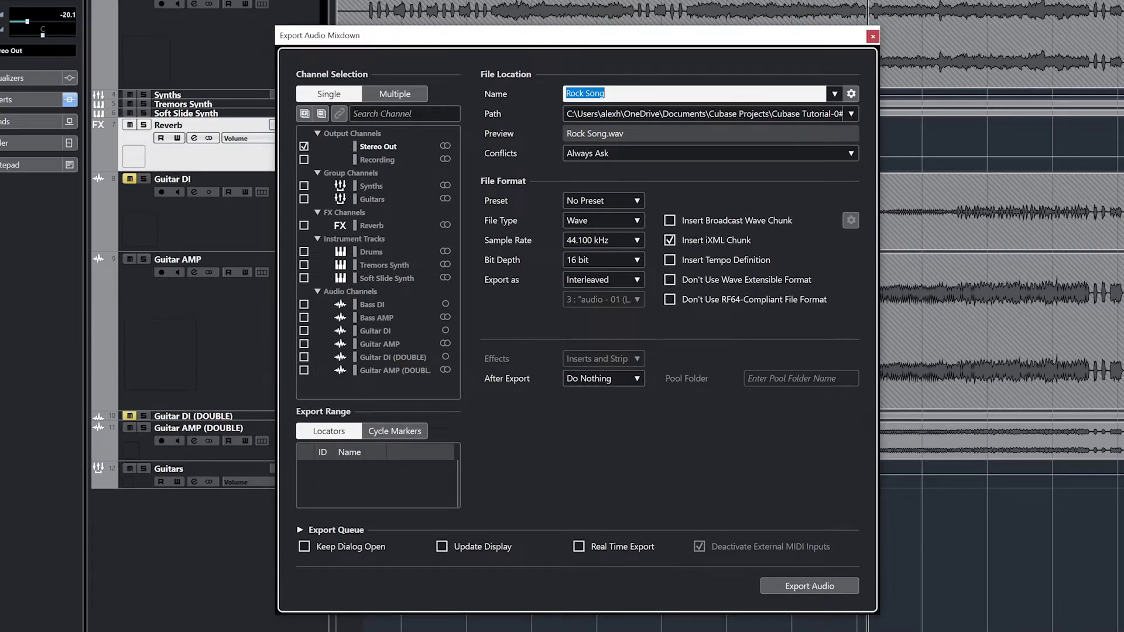
{"action": "left_click", "coordinate": [433, 167]}
{"action": "left_click", "coordinate": [303, 160]}
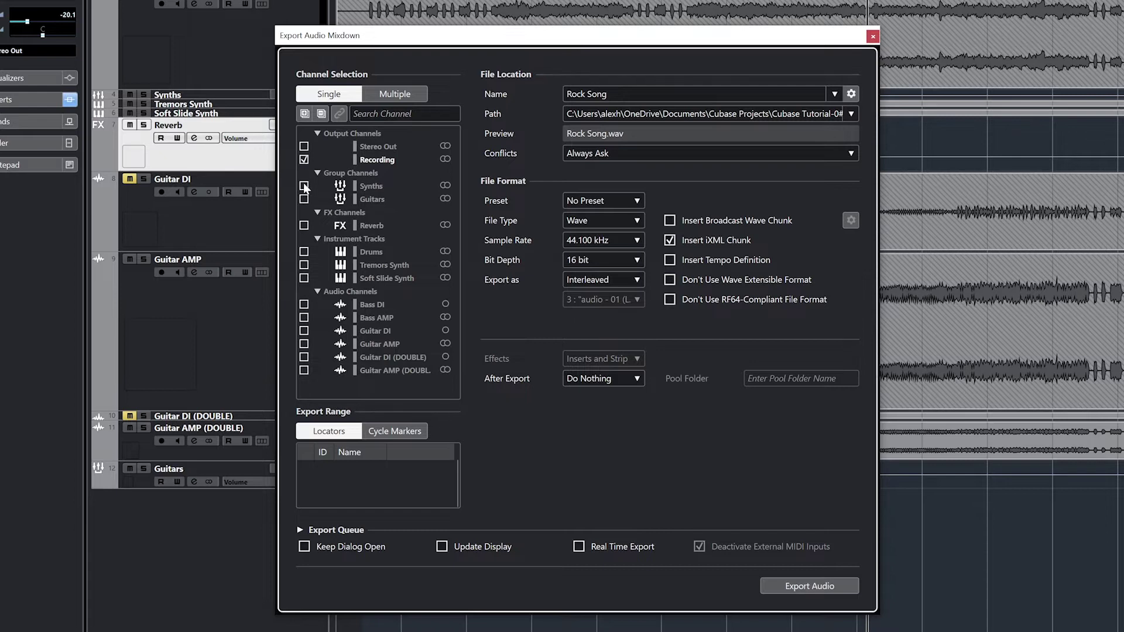
Try the Synths, Guitars, Reverb, Drums, Tremors Synth and Soft Slide Synth channels in turn
{"action": "left_click", "coordinate": [304, 186]}
{"action": "left_click", "coordinate": [304, 199]}
{"action": "left_click", "coordinate": [305, 226]}
{"action": "left_click", "coordinate": [304, 252]}
{"action": "left_click", "coordinate": [304, 264]}
{"action": "left_click", "coordinate": [304, 279]}
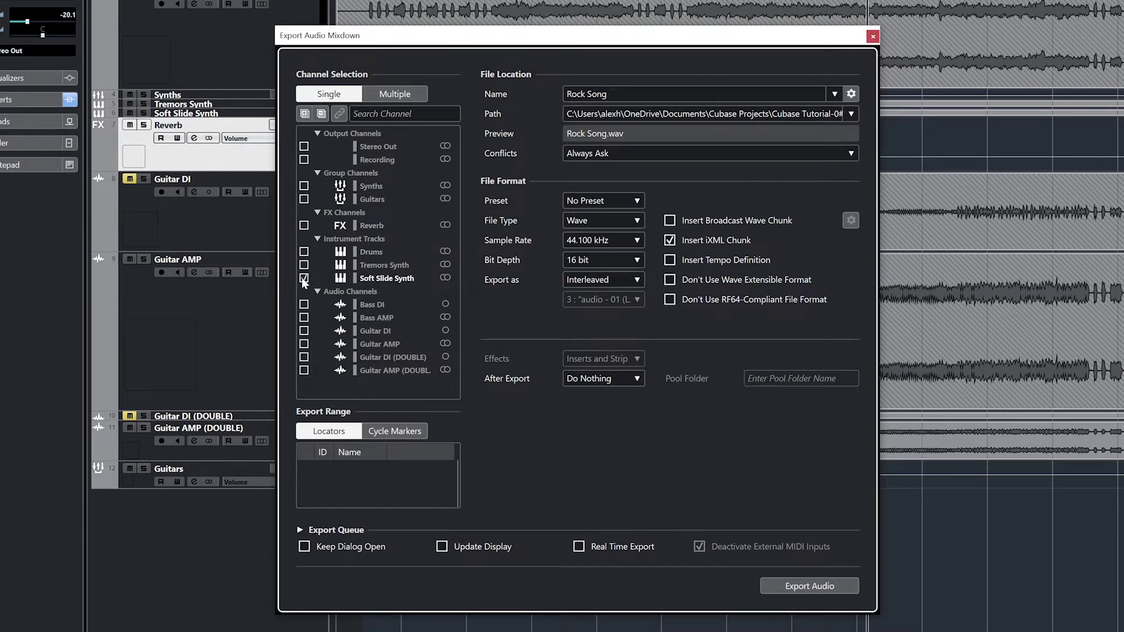
Try Multiple mode with the Bass DI and Guitar DI channels, then choose Single with Stereo Out
{"action": "left_click", "coordinate": [395, 94]}
{"action": "left_click", "coordinate": [304, 199]}
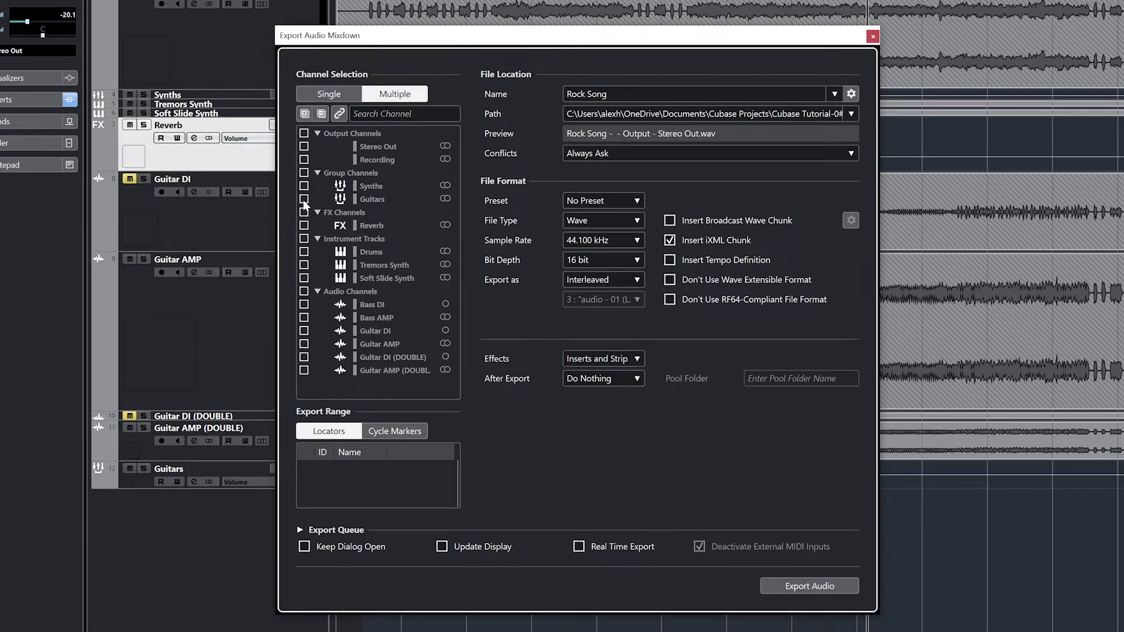
{"action": "left_click", "coordinate": [304, 305]}
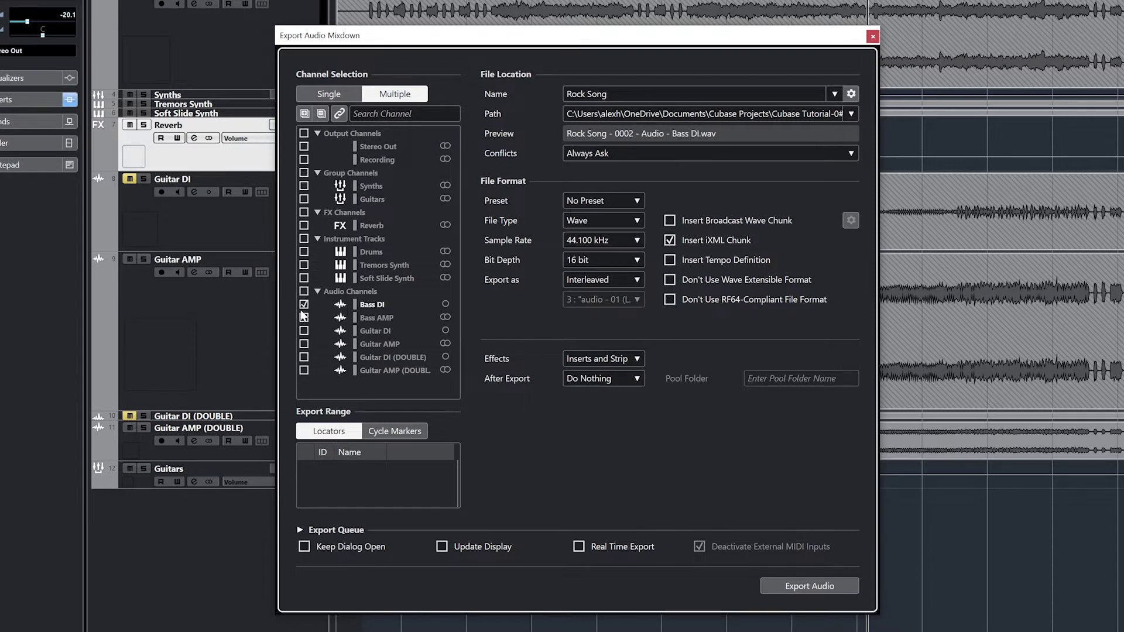
{"action": "left_click", "coordinate": [304, 331]}
{"action": "left_click", "coordinate": [304, 357]}
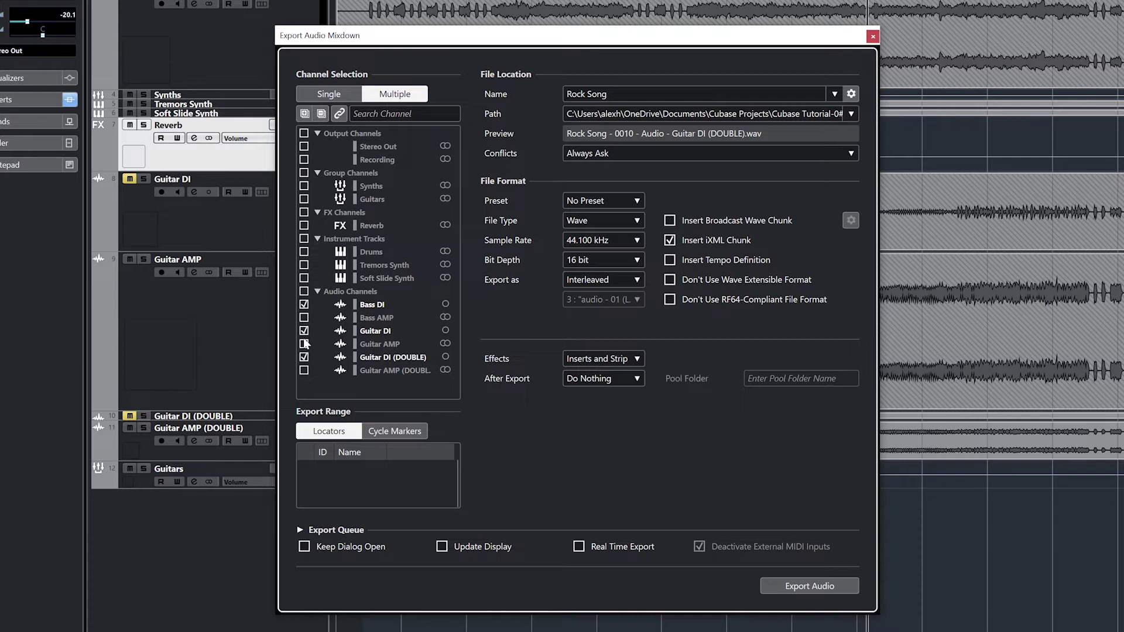
{"action": "left_click", "coordinate": [317, 100]}
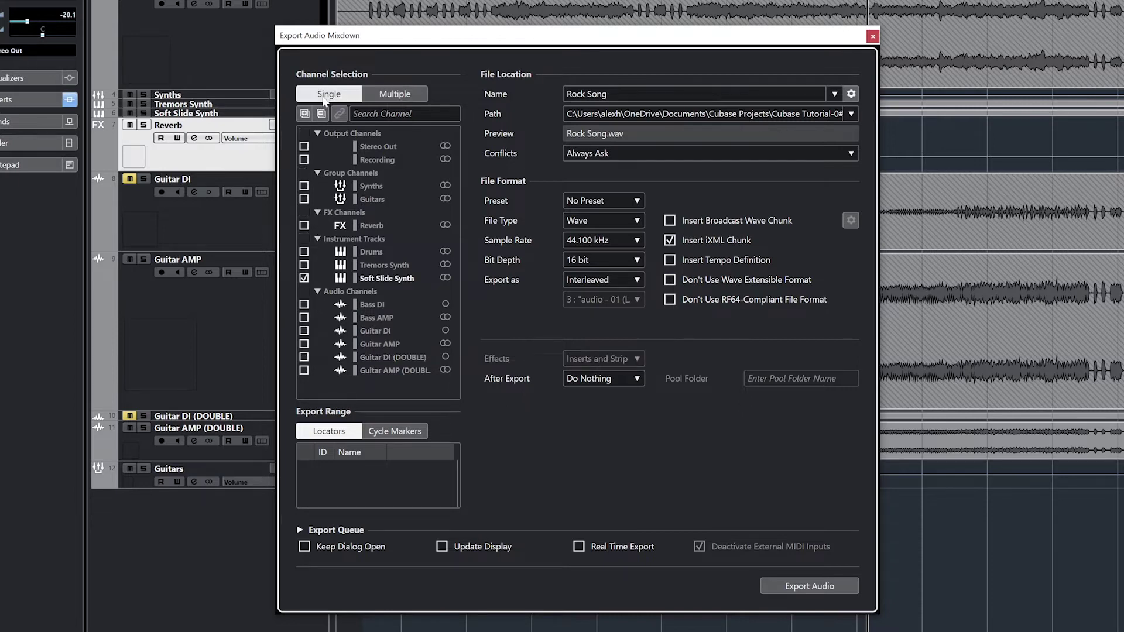
{"action": "left_click", "coordinate": [304, 146]}
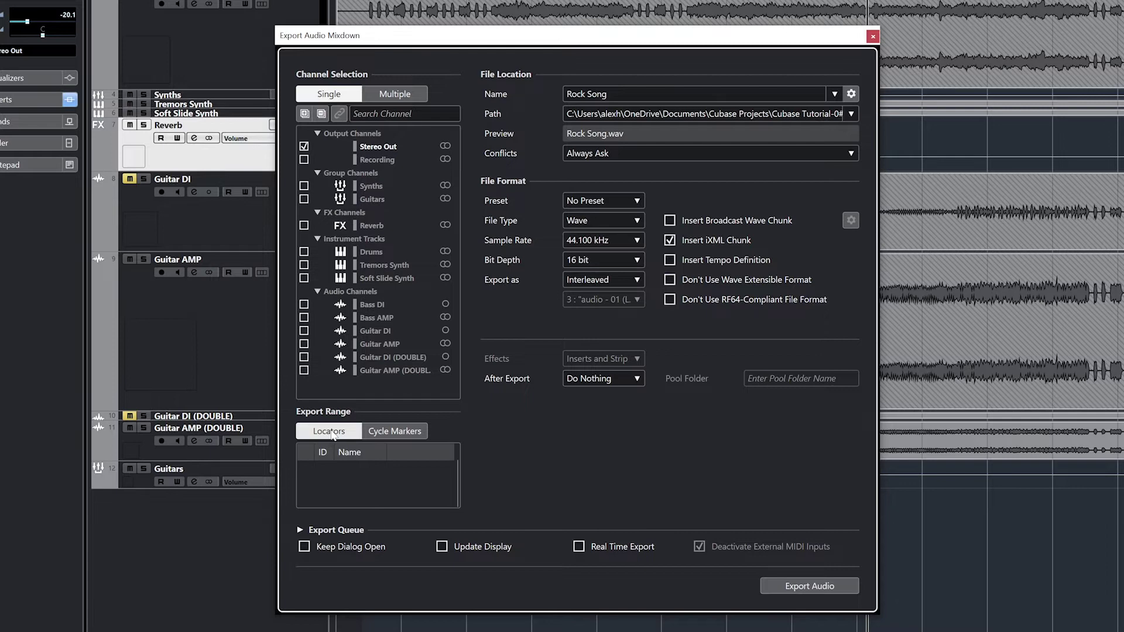
{"action": "left_click", "coordinate": [375, 433]}
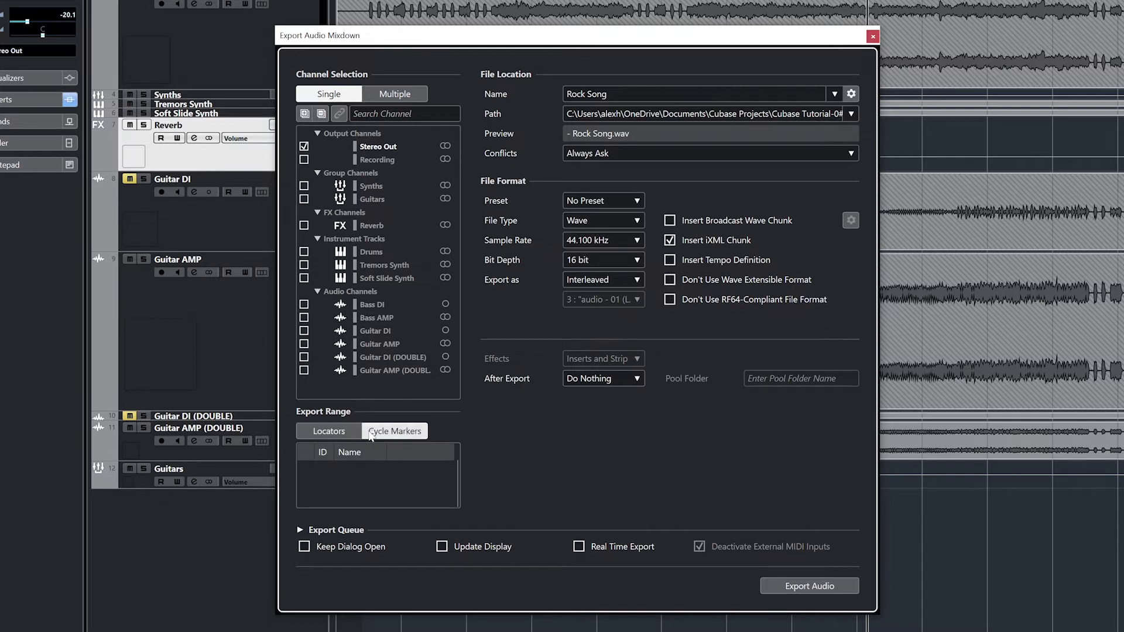
{"action": "left_click", "coordinate": [337, 435]}
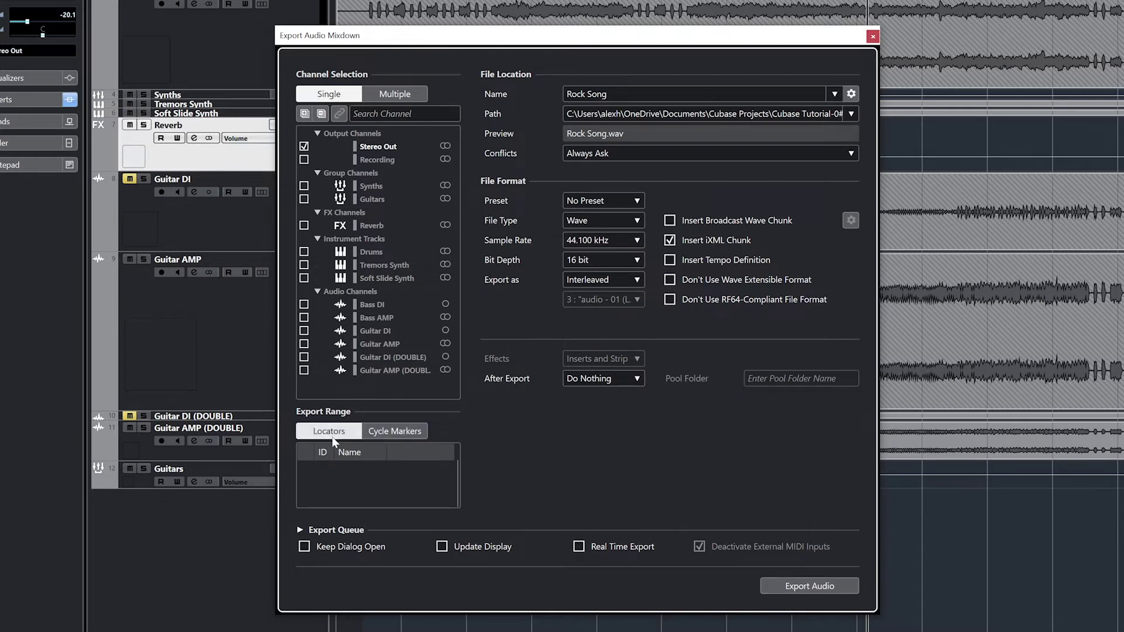
{"action": "left_click", "coordinate": [644, 94]}
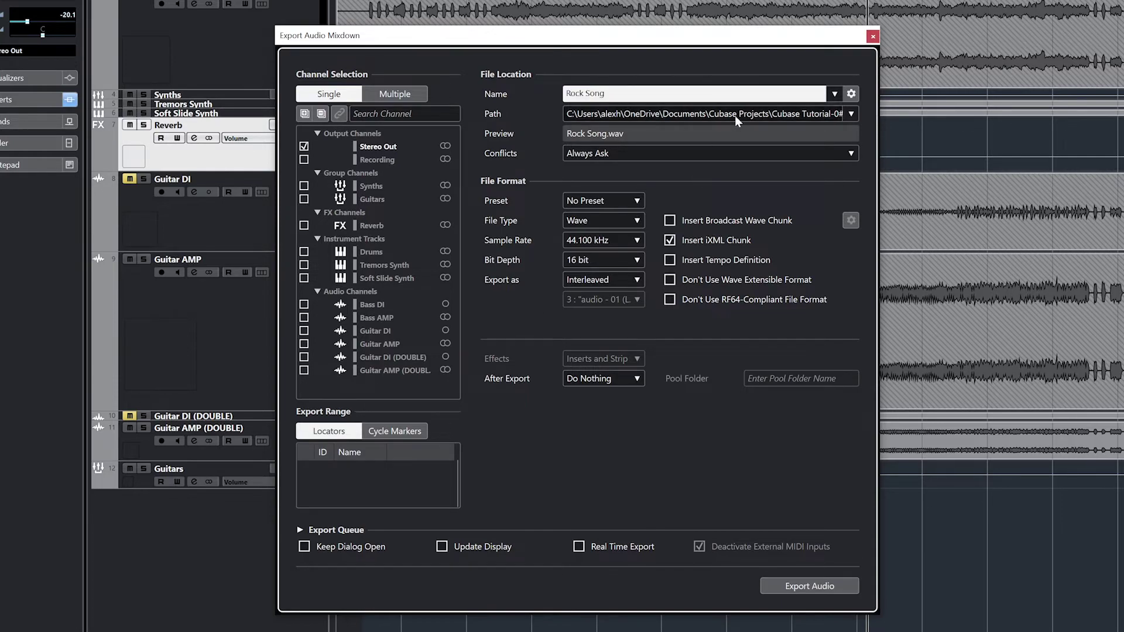
{"action": "left_click", "coordinate": [793, 116]}
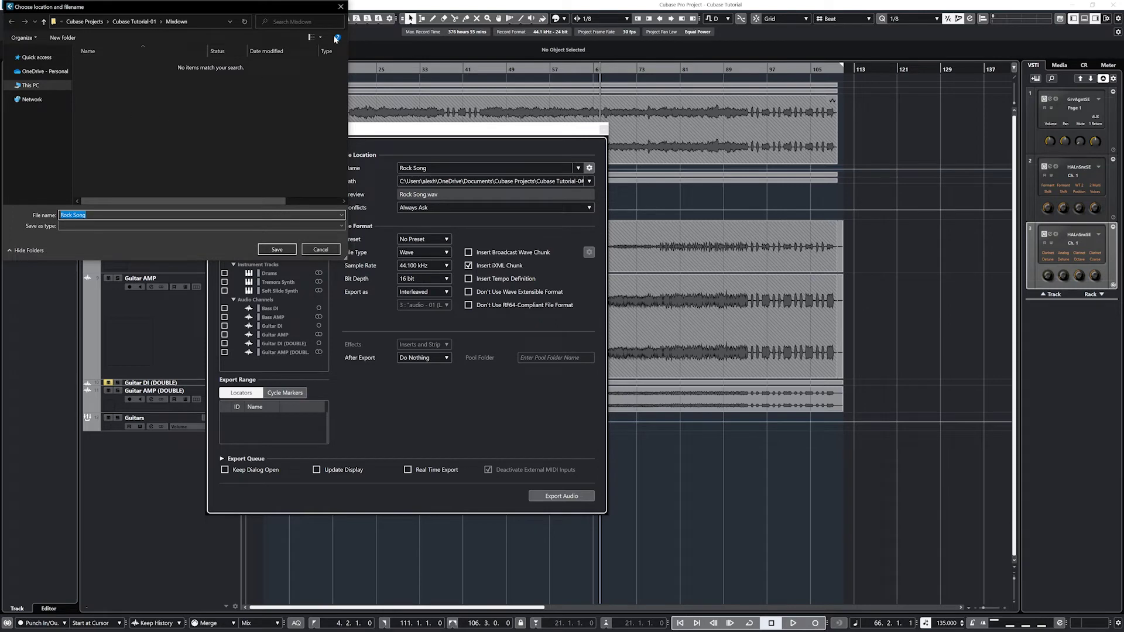
{"action": "left_click", "coordinate": [293, 250]}
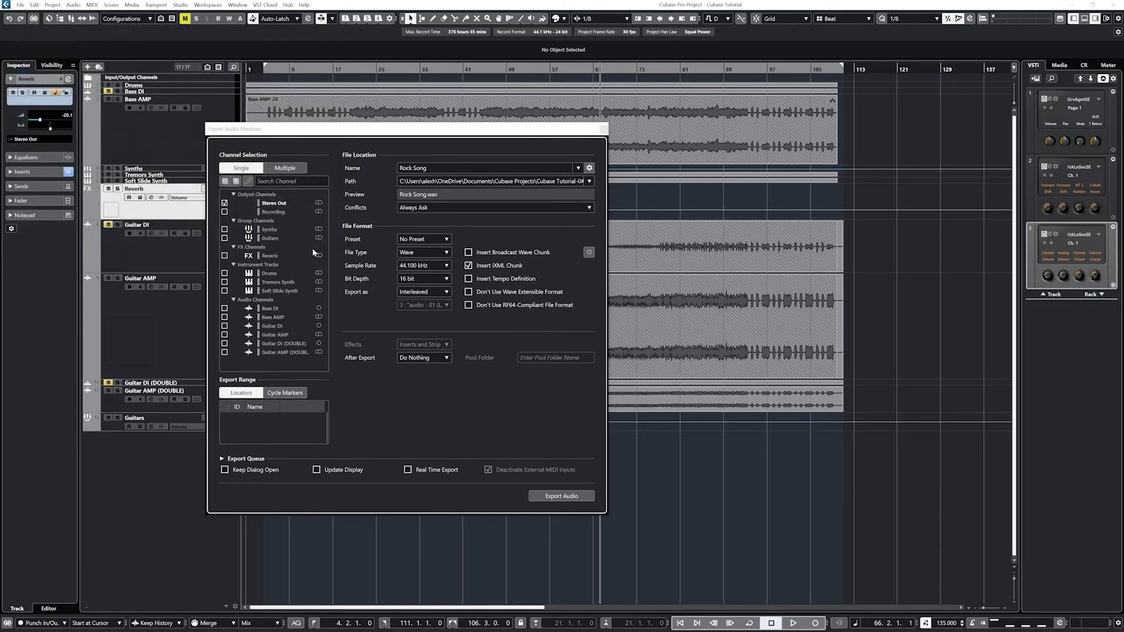
{"action": "left_click", "coordinate": [446, 209]}
{"action": "left_click", "coordinate": [439, 228]}
{"action": "left_click", "coordinate": [445, 208]}
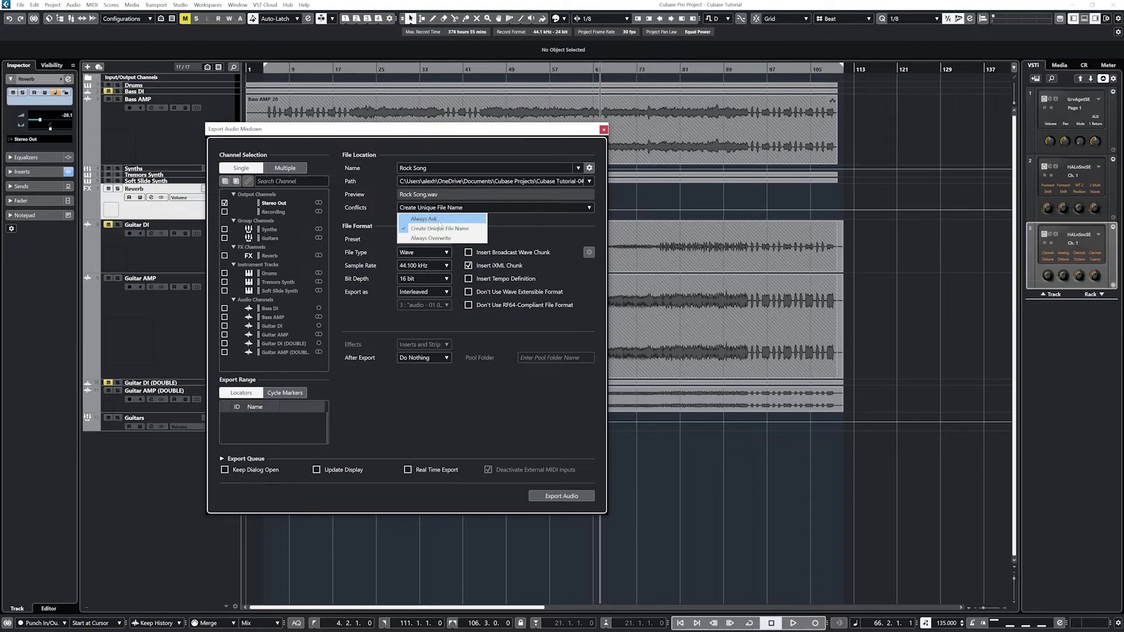
{"action": "left_click", "coordinate": [436, 238]}
{"action": "left_click", "coordinate": [445, 208]}
{"action": "left_click", "coordinate": [430, 218]}
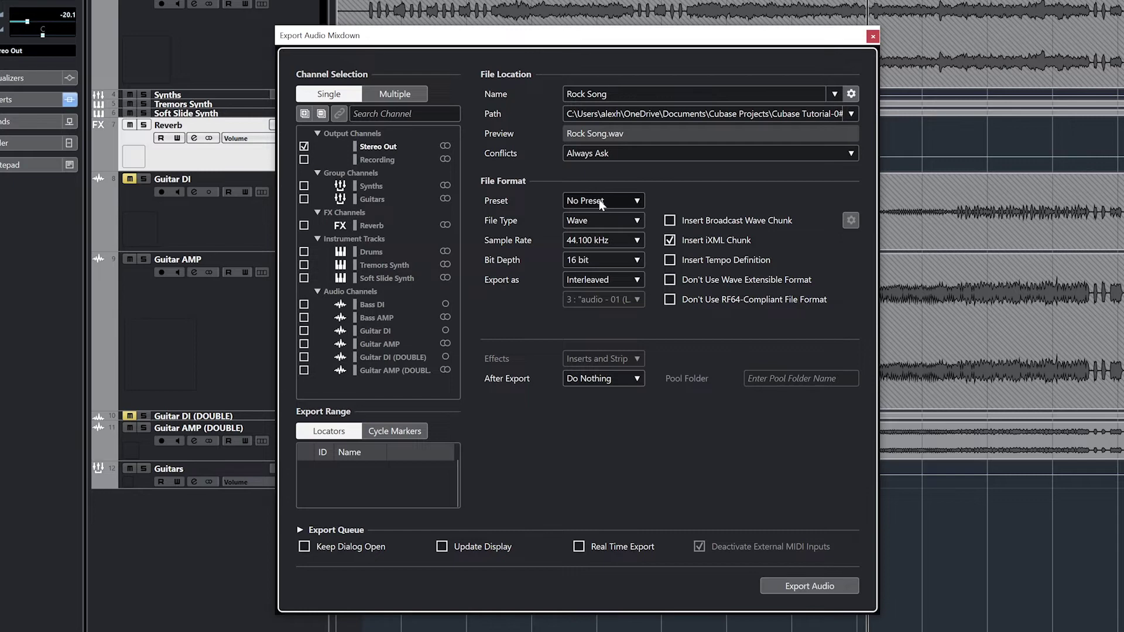
Confirm Wave file type, 44.100 kHz sample rate and 16 bit depth
{"action": "left_click", "coordinate": [593, 219]}
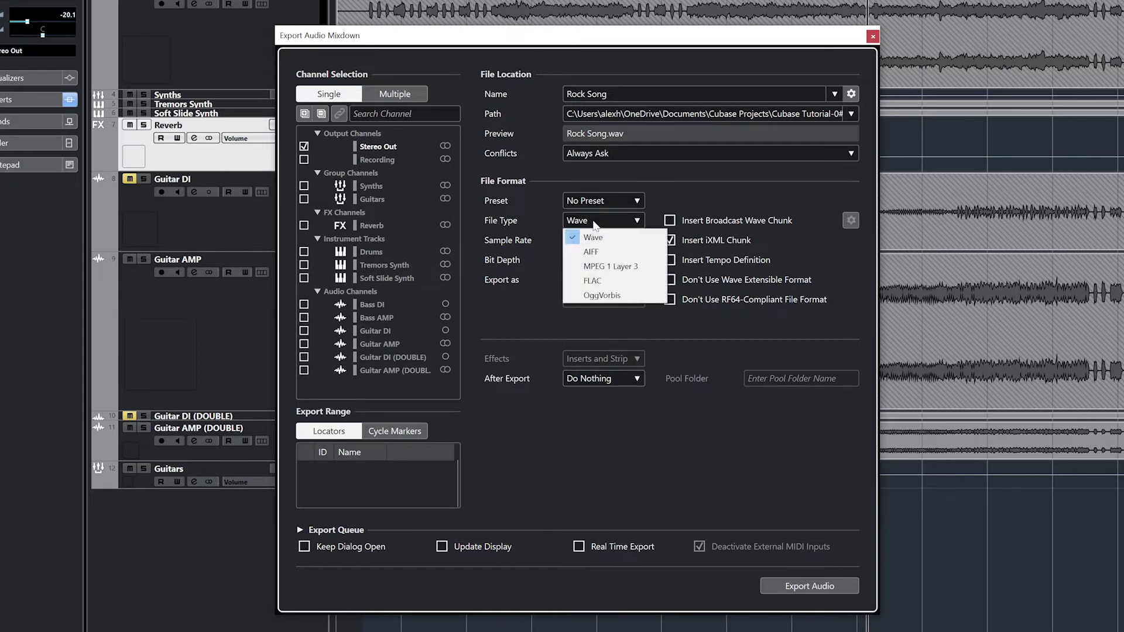
{"action": "left_click", "coordinate": [594, 236]}
{"action": "left_click", "coordinate": [595, 239]}
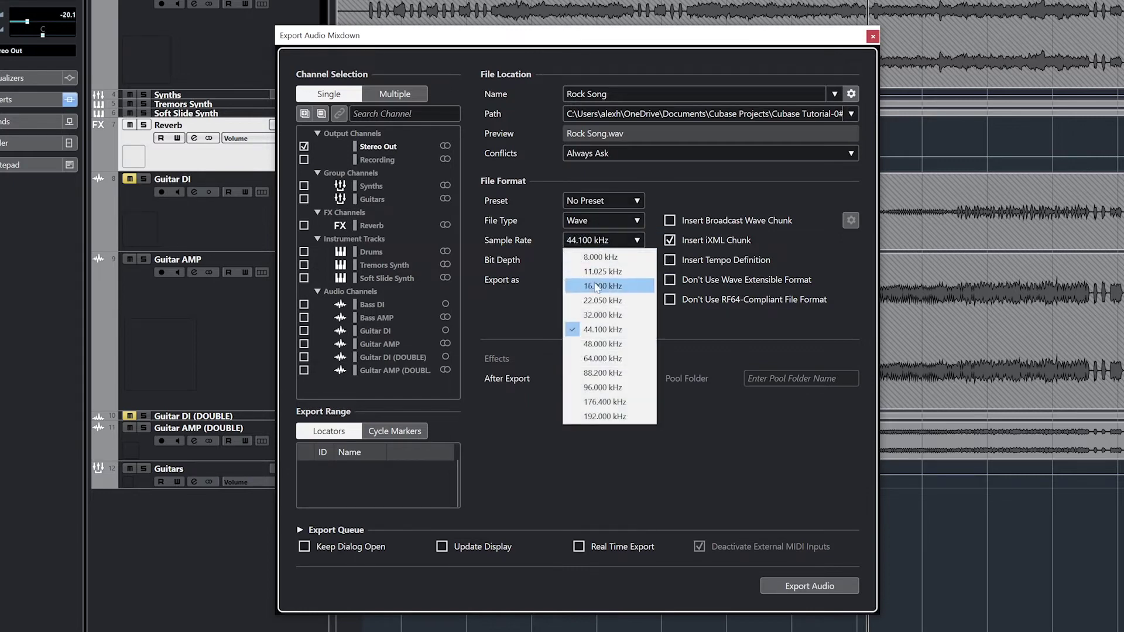
{"action": "left_click", "coordinate": [604, 330]}
{"action": "left_click", "coordinate": [594, 261]}
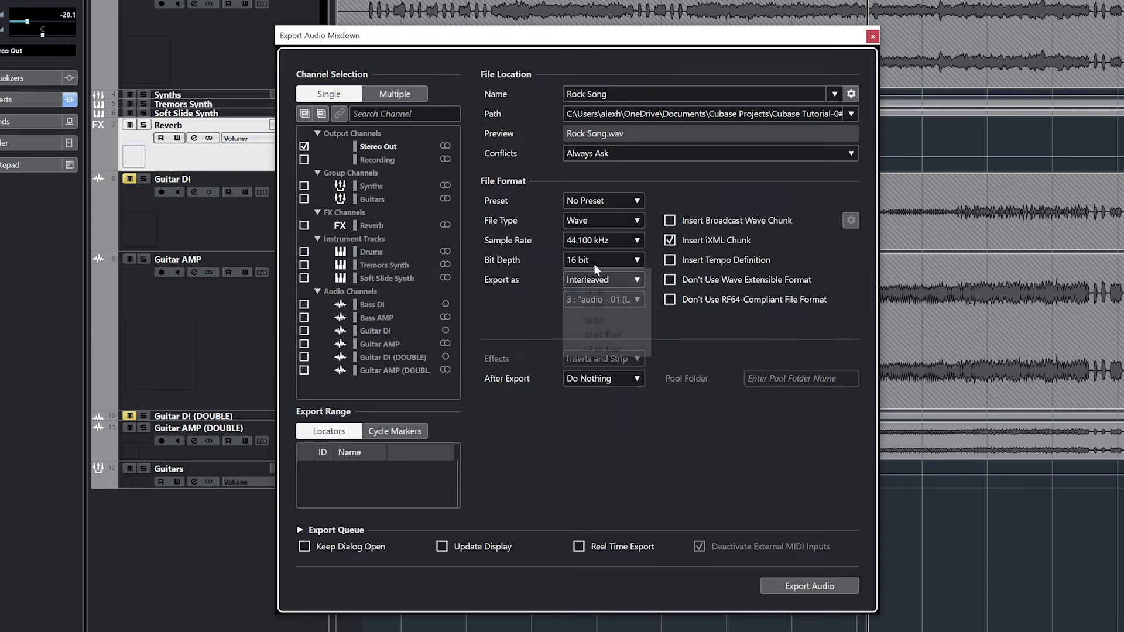
{"action": "left_click", "coordinate": [596, 292]}
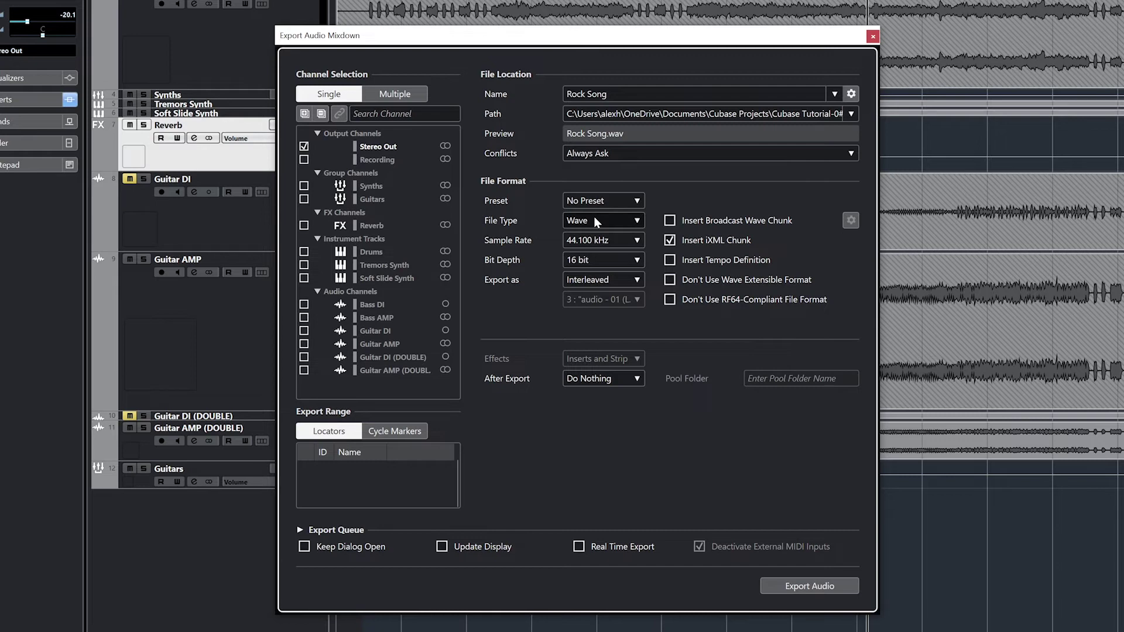
Try MP3 with 128 and 320 kB/s bit rates and high quality, then return to Wave
{"action": "left_click", "coordinate": [597, 222]}
{"action": "left_click", "coordinate": [604, 259]}
{"action": "left_click", "coordinate": [604, 258]}
{"action": "left_click", "coordinate": [600, 507]}
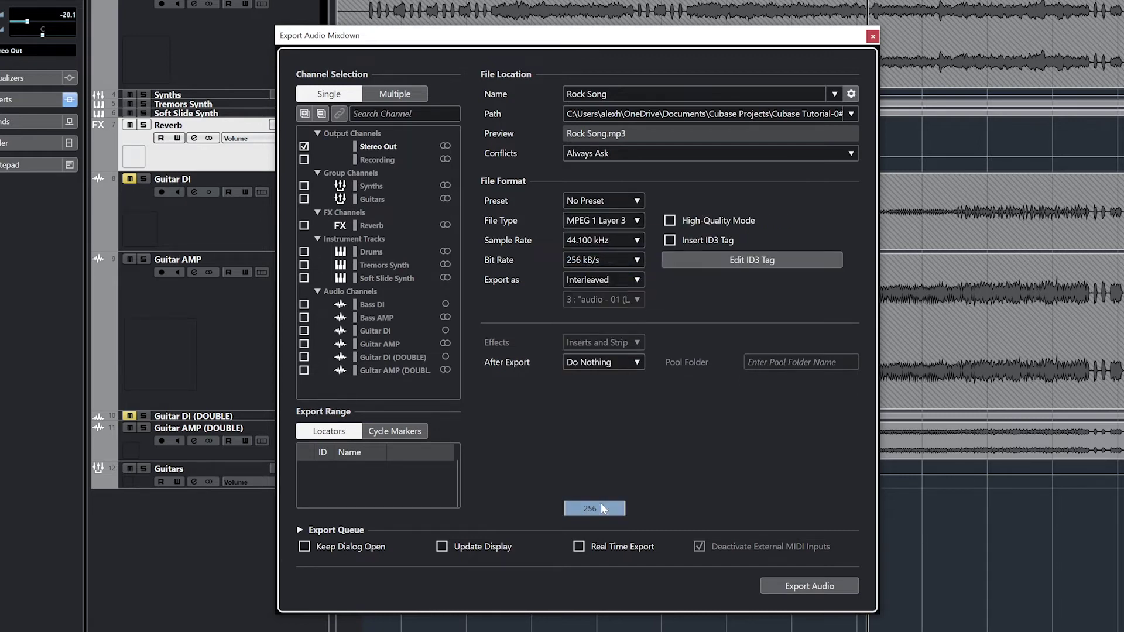
{"action": "left_click", "coordinate": [604, 260]}
{"action": "left_click", "coordinate": [591, 451]}
{"action": "left_click", "coordinate": [605, 260]}
{"action": "left_click", "coordinate": [610, 523]}
{"action": "left_click", "coordinate": [668, 222]}
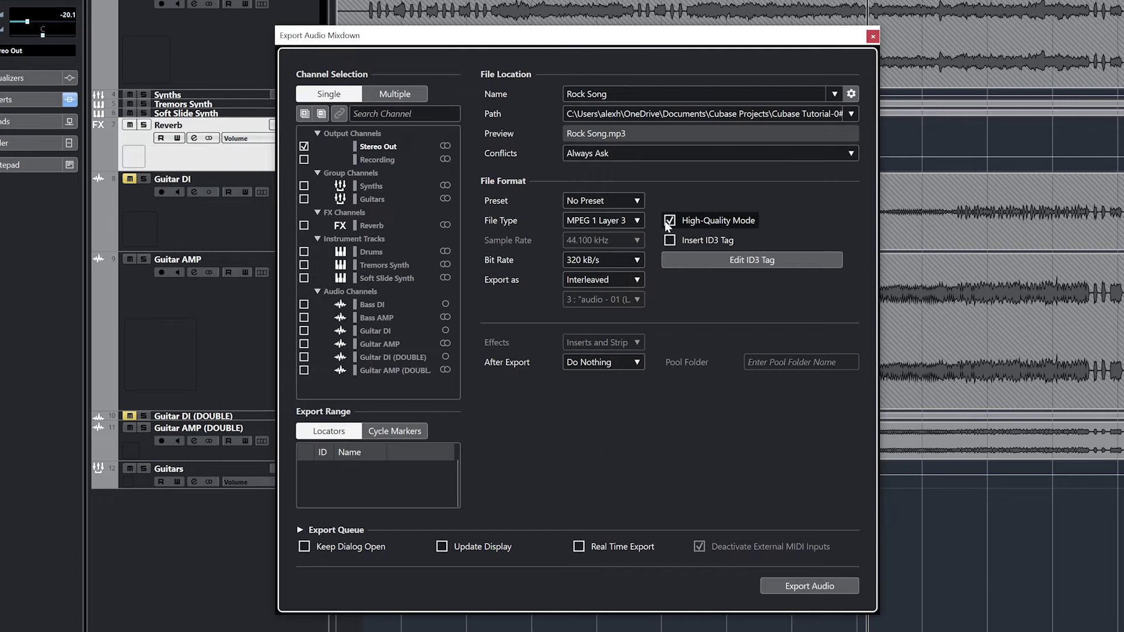
{"action": "left_click", "coordinate": [603, 220]}
{"action": "left_click", "coordinate": [610, 239]}
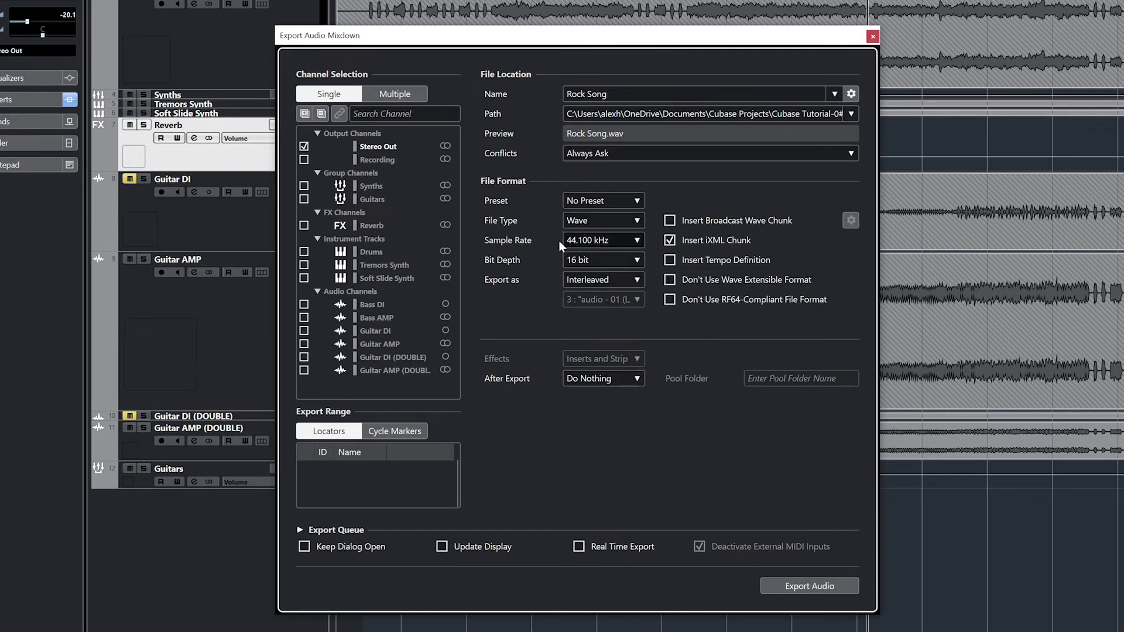
Export the Stereo Out mixdown to Rock Song.wav with these settings
{"action": "left_click", "coordinate": [813, 587]}
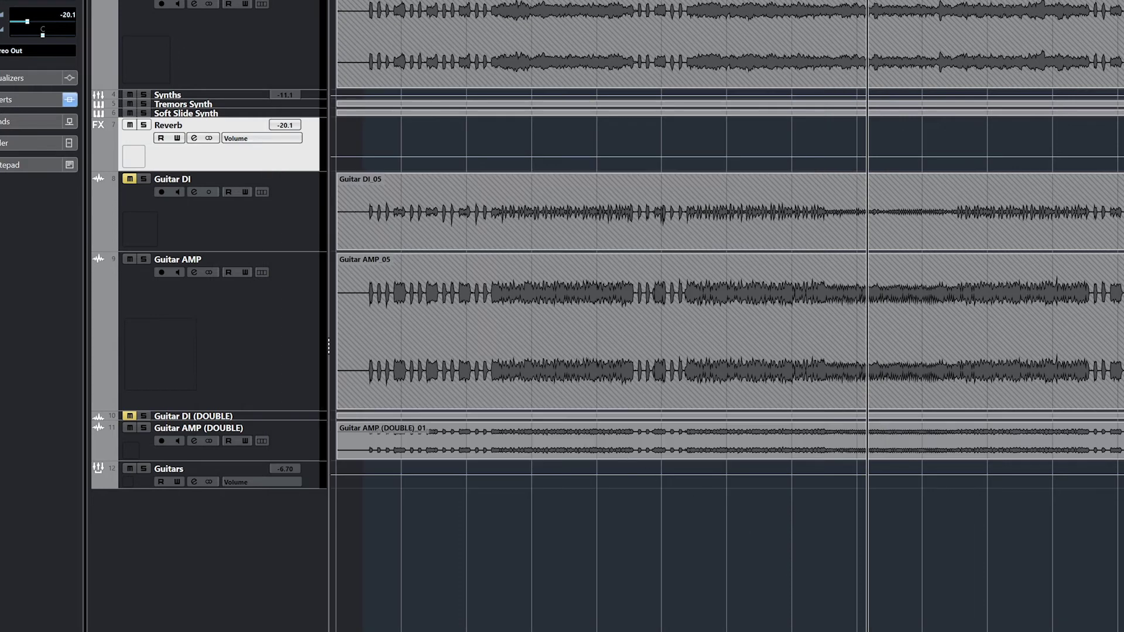